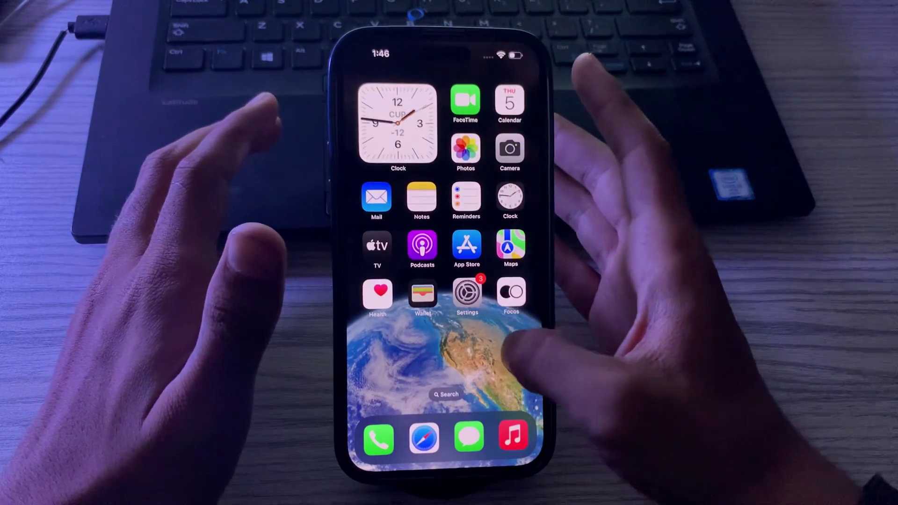
Step: Launch Settings from the home screen and open the General page
{"action": "left_click_drag", "start_coordinate": [523, 351], "coordinate": [392, 351]}
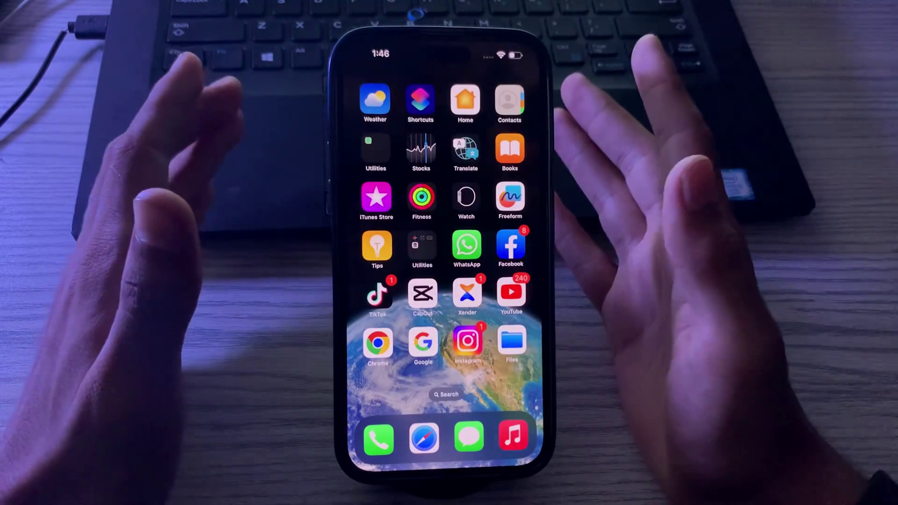
{"action": "left_click_drag", "start_coordinate": [484, 302], "coordinate": [597, 308]}
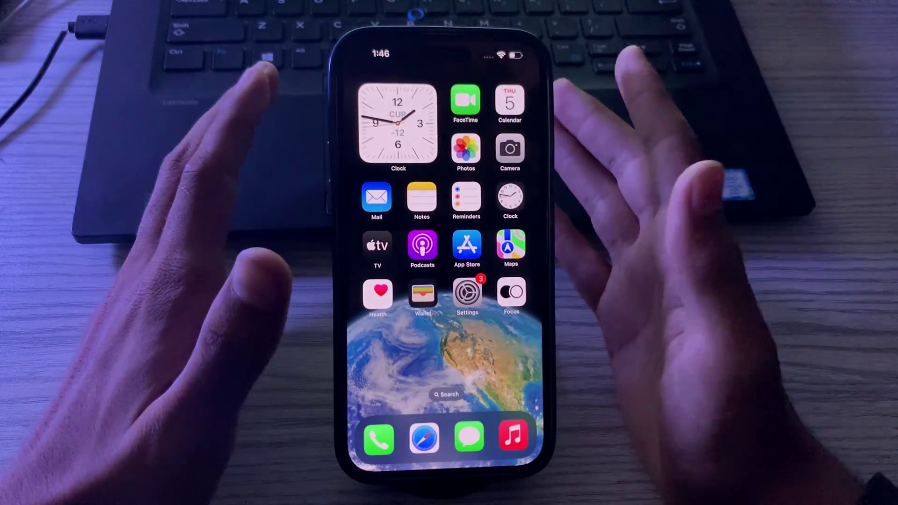
{"action": "left_click", "coordinate": [466, 291]}
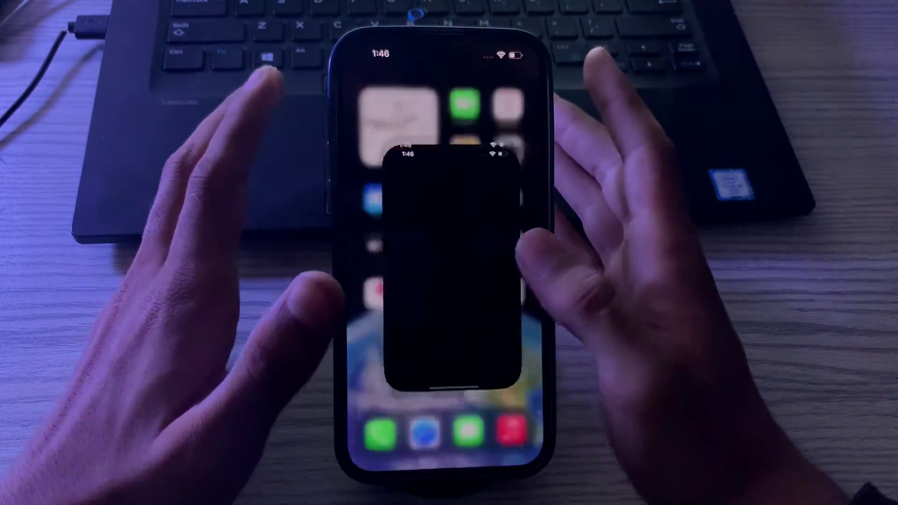
{"action": "scroll", "coordinate": [442, 281], "scroll_direction": "down", "scroll_amount": 3}
{"action": "left_click", "coordinate": [399, 311]}
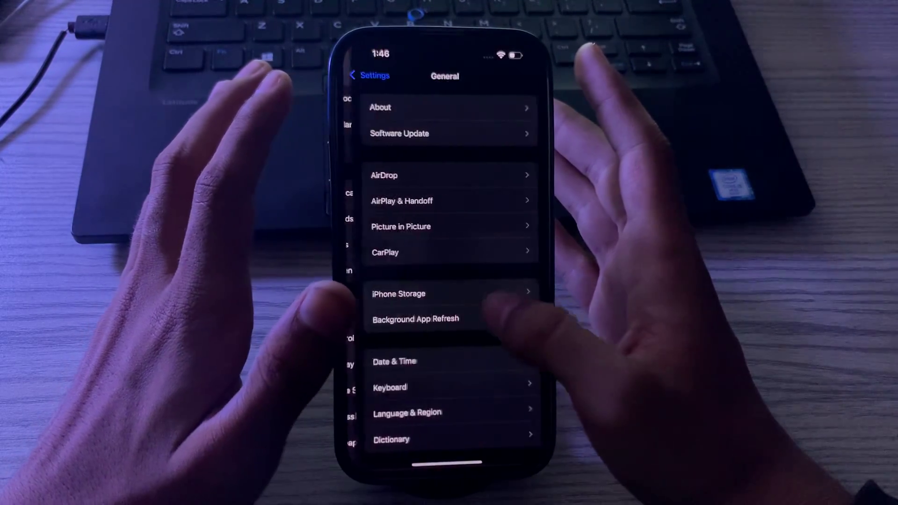
{"action": "scroll", "coordinate": [442, 281], "scroll_direction": "down", "scroll_amount": 5}
Step: Dismiss the power-off slider without shutting down, then unlock the phone with the passcode
{"action": "left_click", "coordinate": [395, 425]}
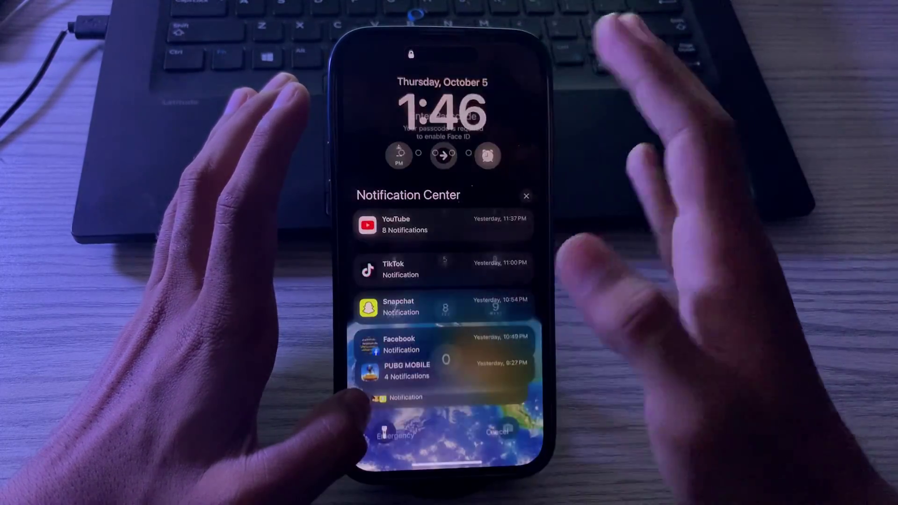
{"action": "left_click_drag", "start_coordinate": [447, 463], "coordinate": [447, 295]}
{"action": "left_click", "coordinate": [393, 258]}
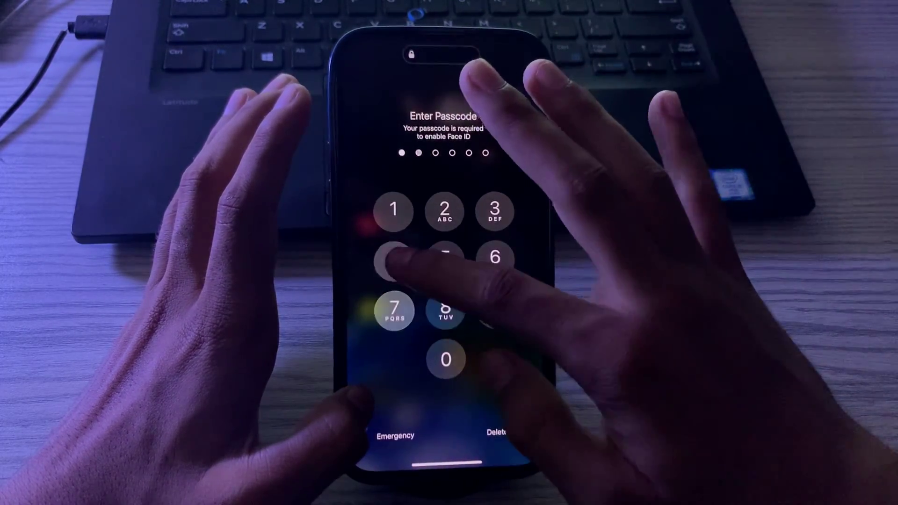
{"action": "left_click", "coordinate": [444, 308]}
{"action": "left_click", "coordinate": [495, 259]}
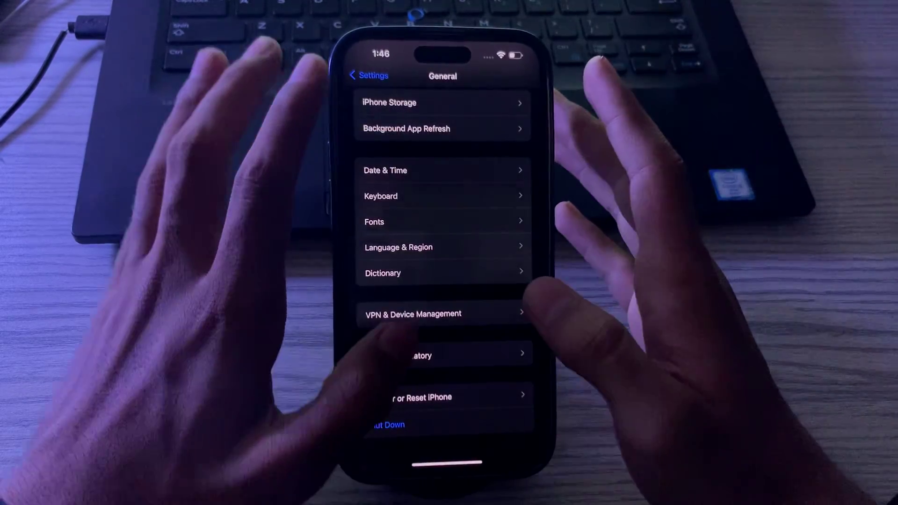
{"action": "left_click", "coordinate": [379, 53]}
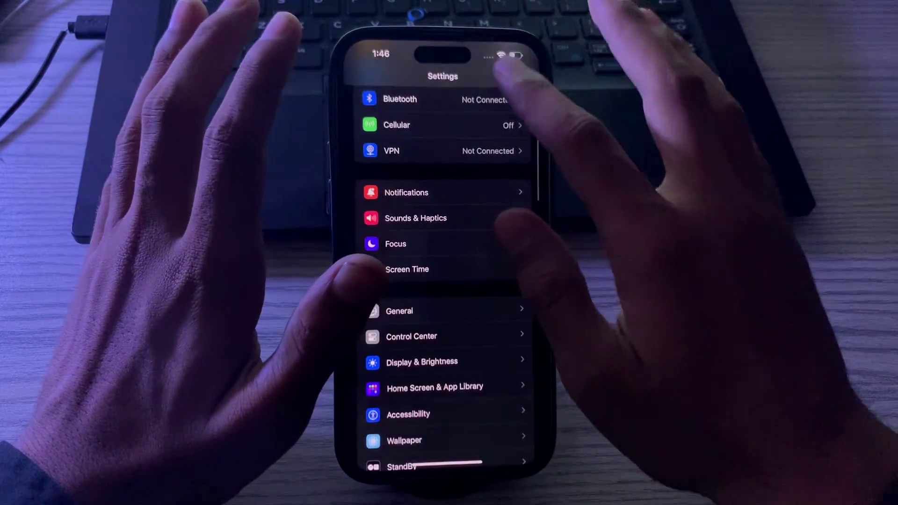
{"action": "left_click_drag", "start_coordinate": [516, 54], "coordinate": [516, 211]}
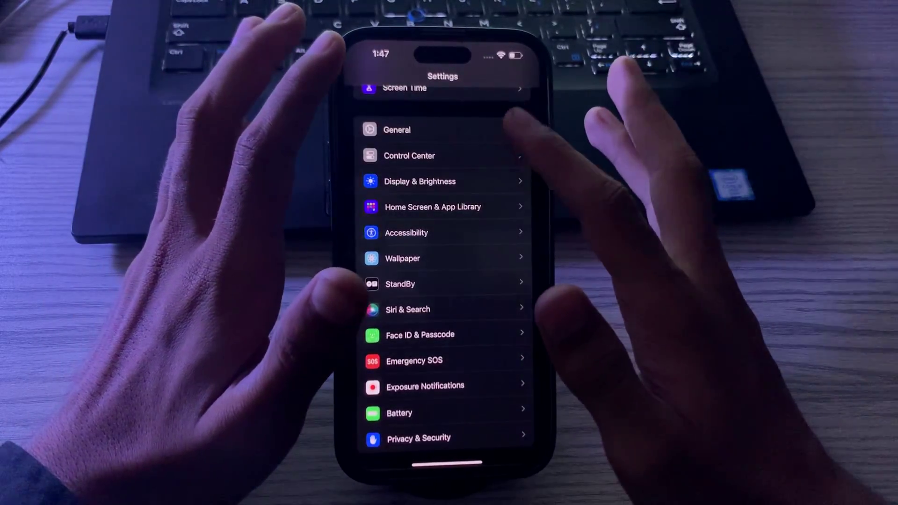
Step: Open General > Software Update and let it check for an available update
{"action": "left_click", "coordinate": [512, 130]}
{"action": "left_click", "coordinate": [502, 132]}
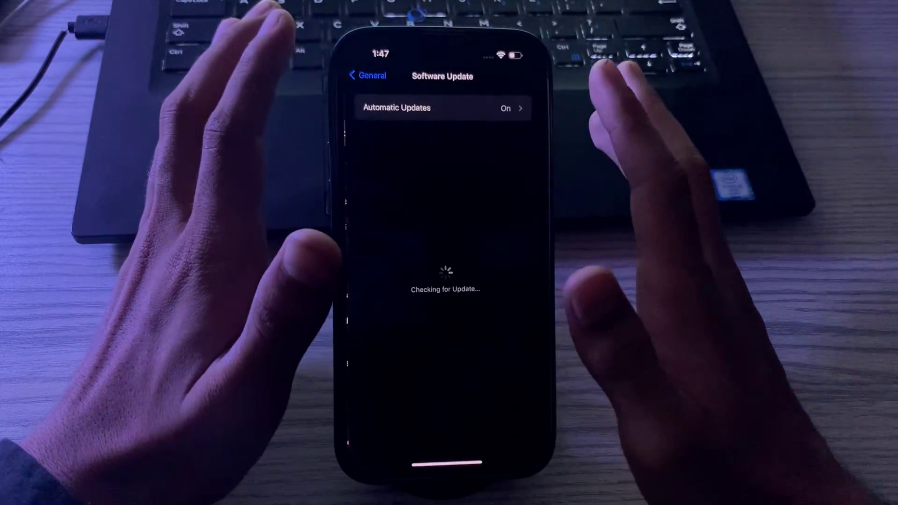